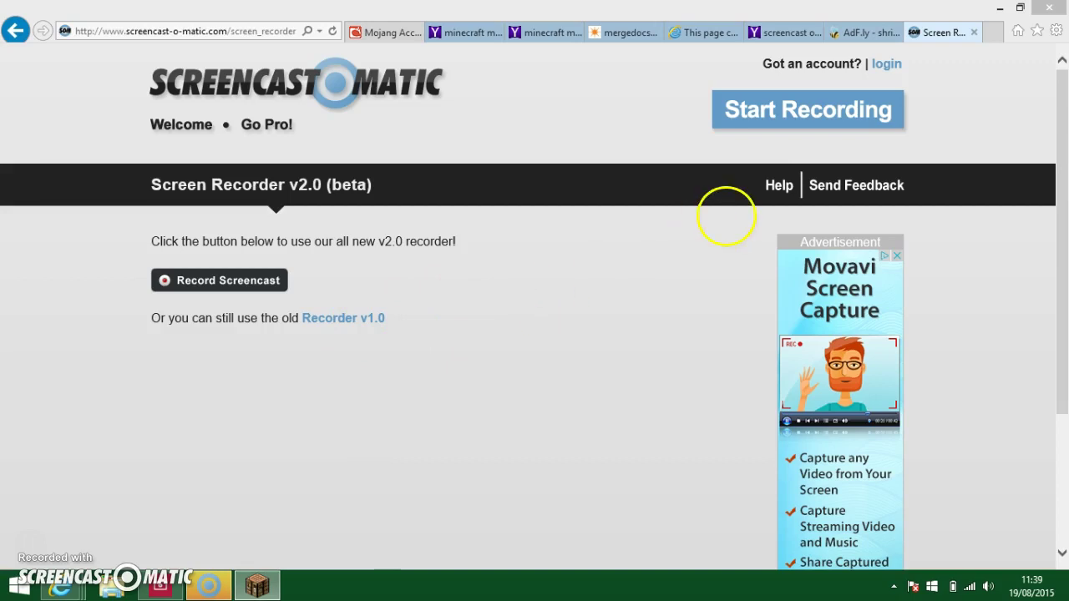
Step: Bring the Minecraft 1.8.7 window to the front with Alt+Tab
left_click(533, 305)
key("alt+Tab")
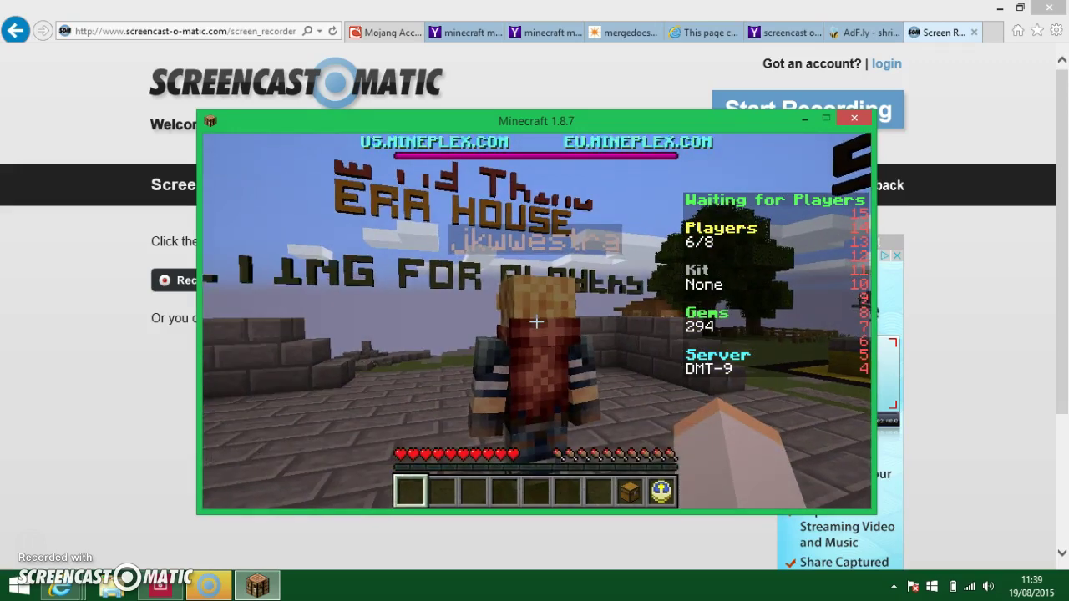
Step: Look around the Draw My Thing lobby, then hide the game to reveal the browser
left_click(536, 322)
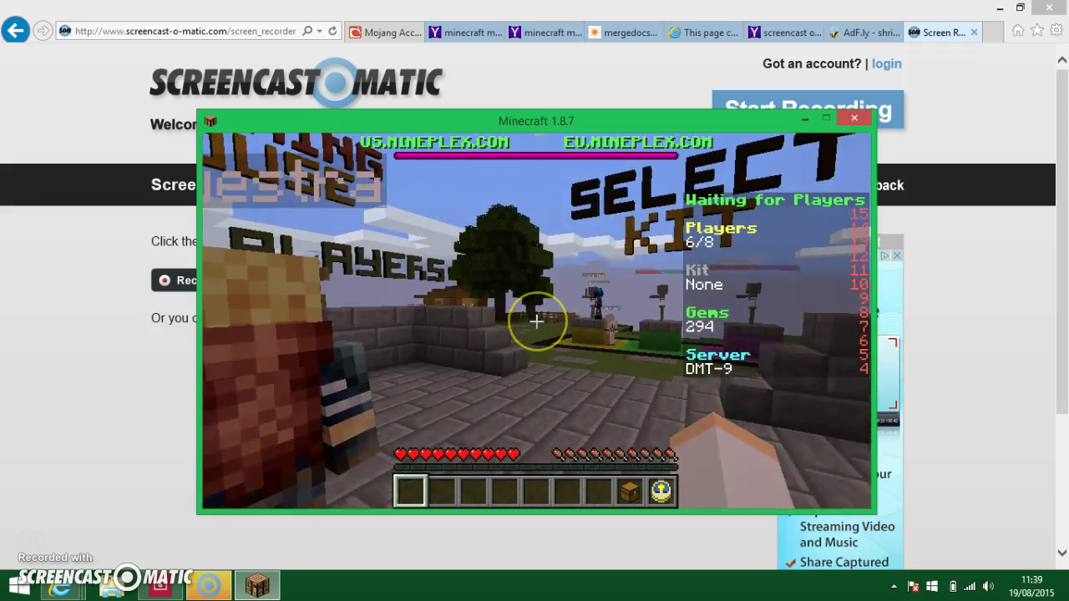
left_click(535, 321)
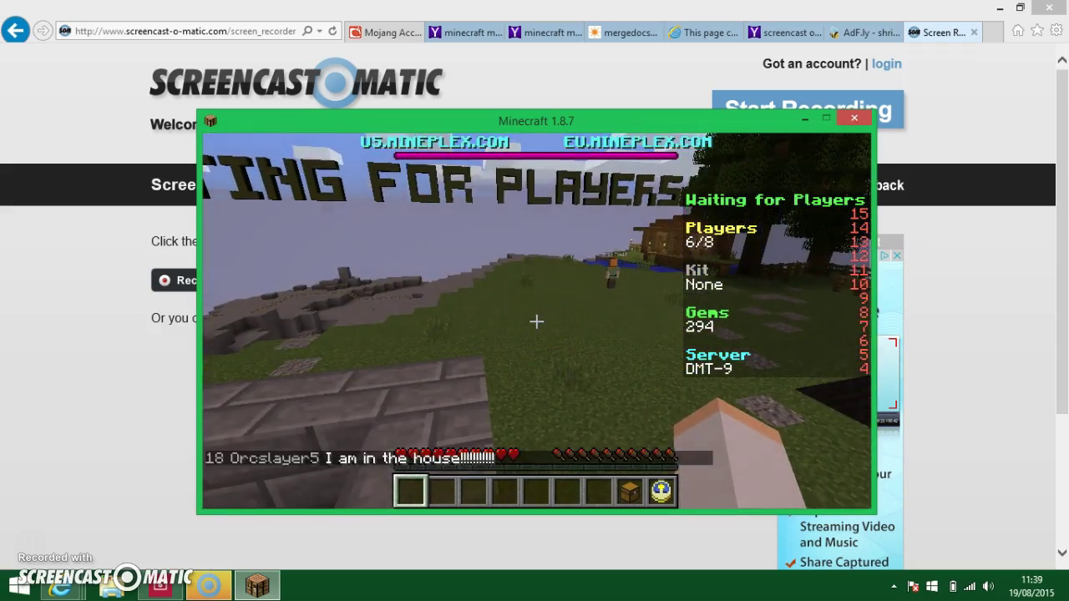
left_click(536, 301)
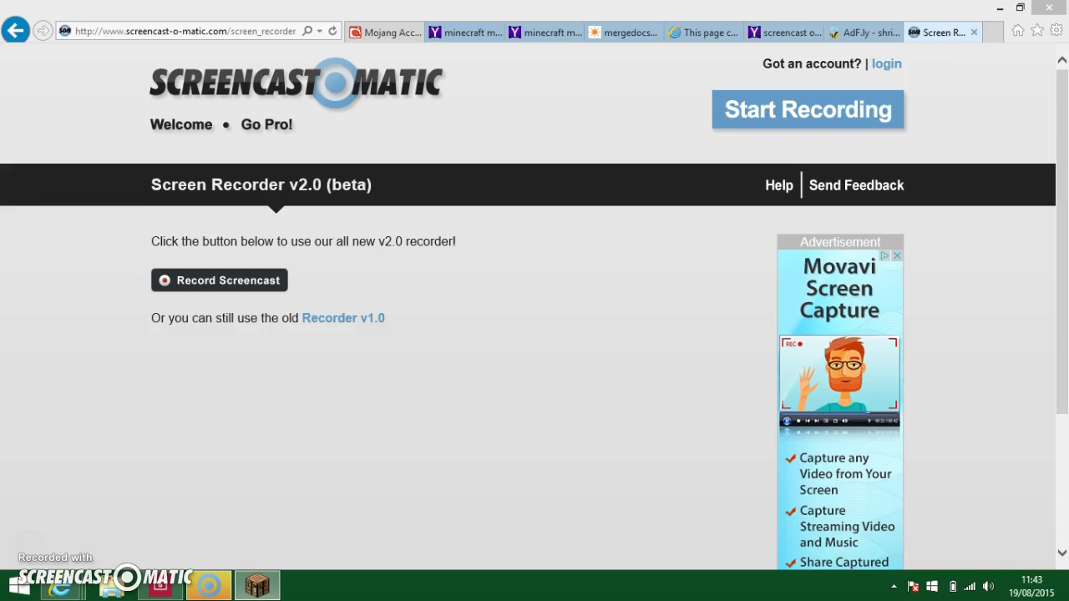
Step: Switch back to the Minecraft window showing the Draw My Thing round with Alt+Tab
key("alt+Tab")
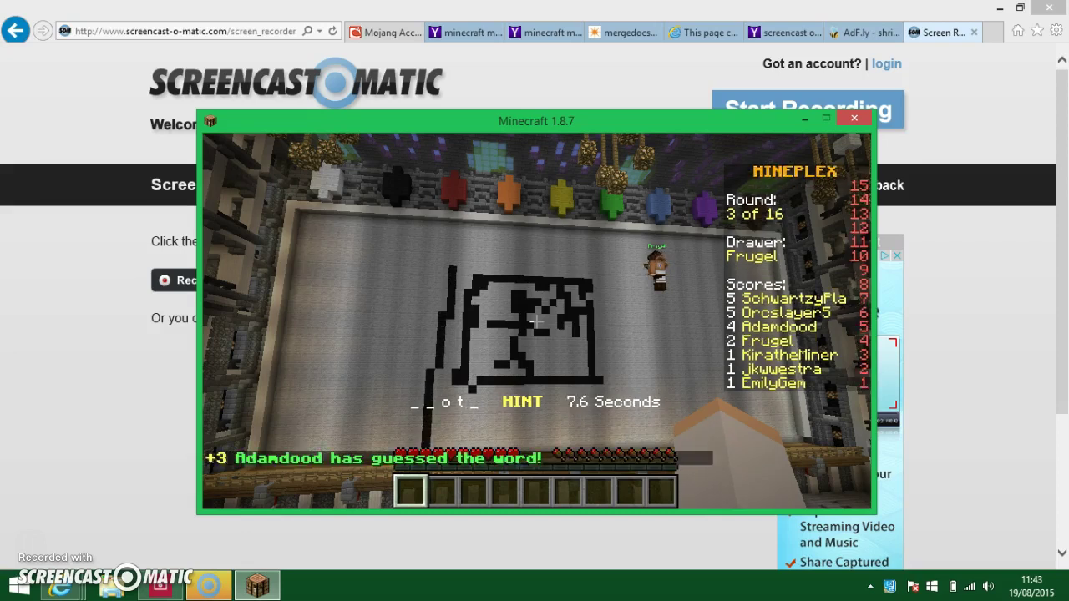
Step: Alt+Tab away from Minecraft to the Screencast-O-Matic page
key("alt+Tab")
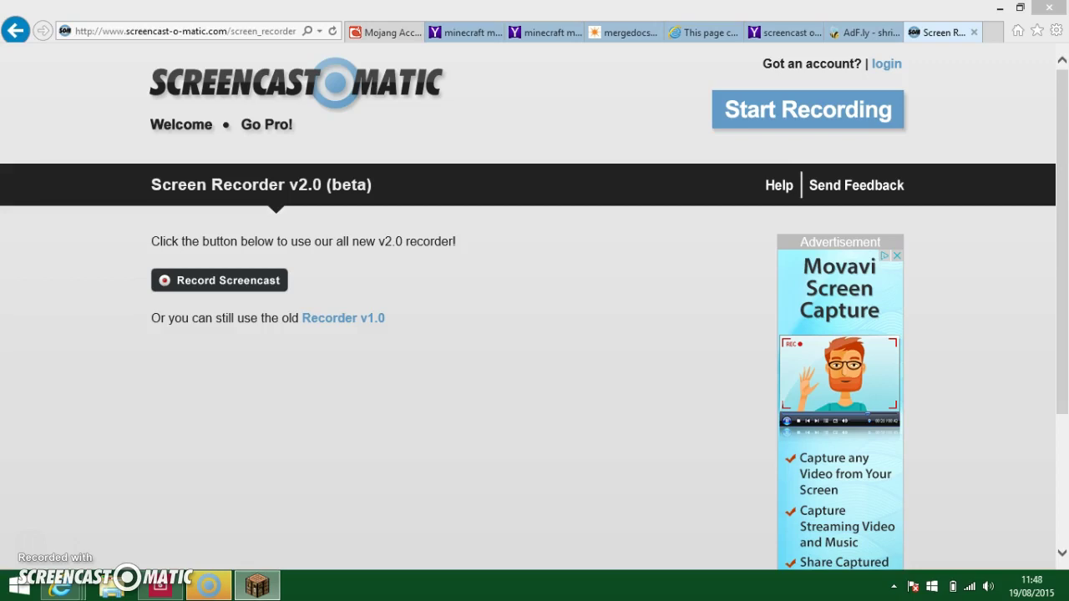
Step: Restore the Minecraft window from the taskbar over the browser, showing round 9
left_click(257, 584)
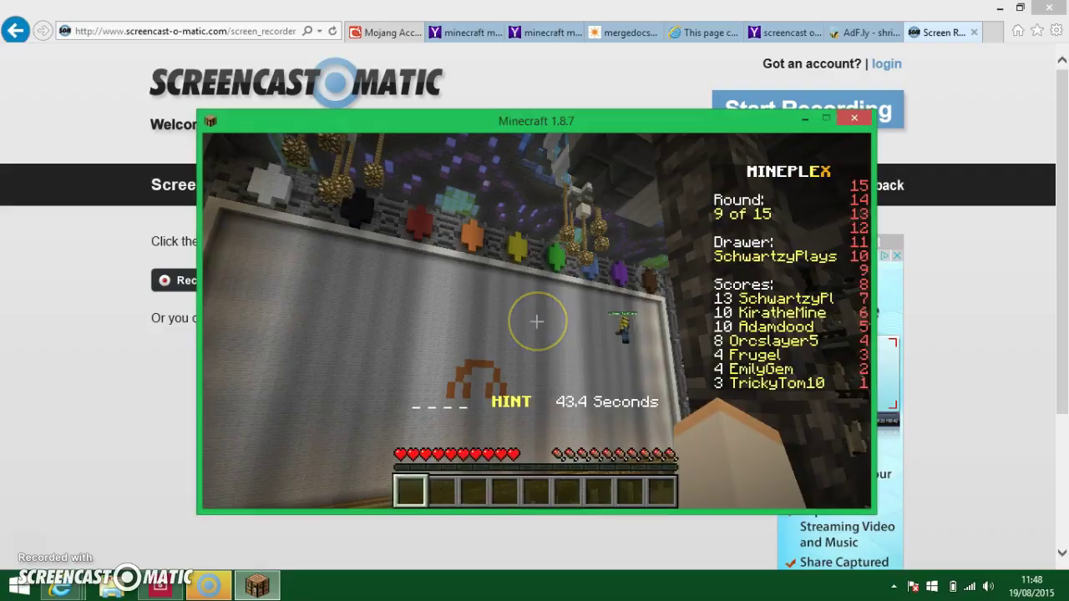
key("F11")
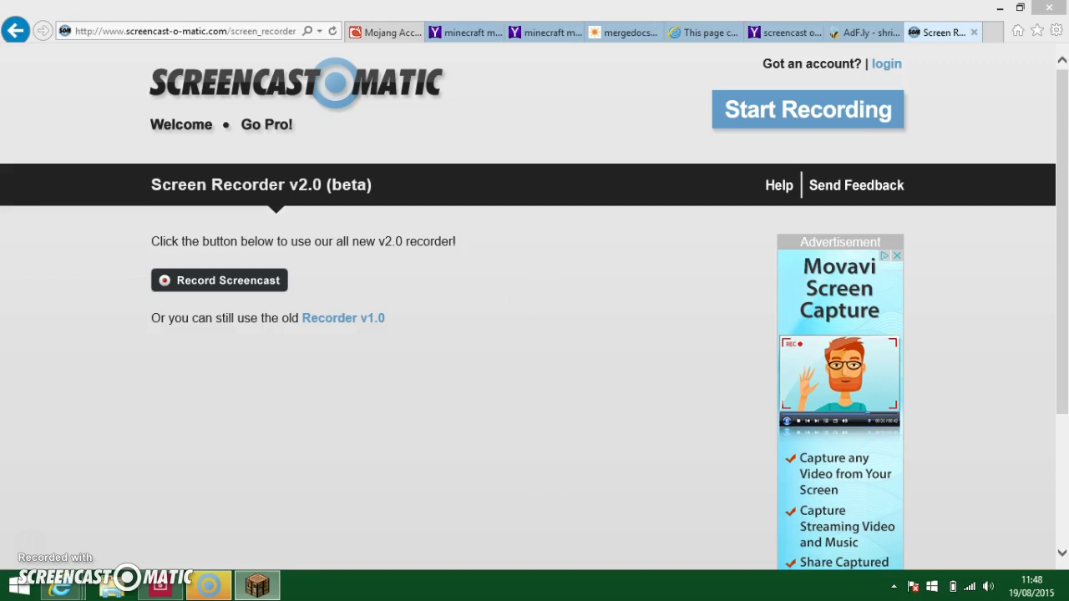
left_click(258, 585)
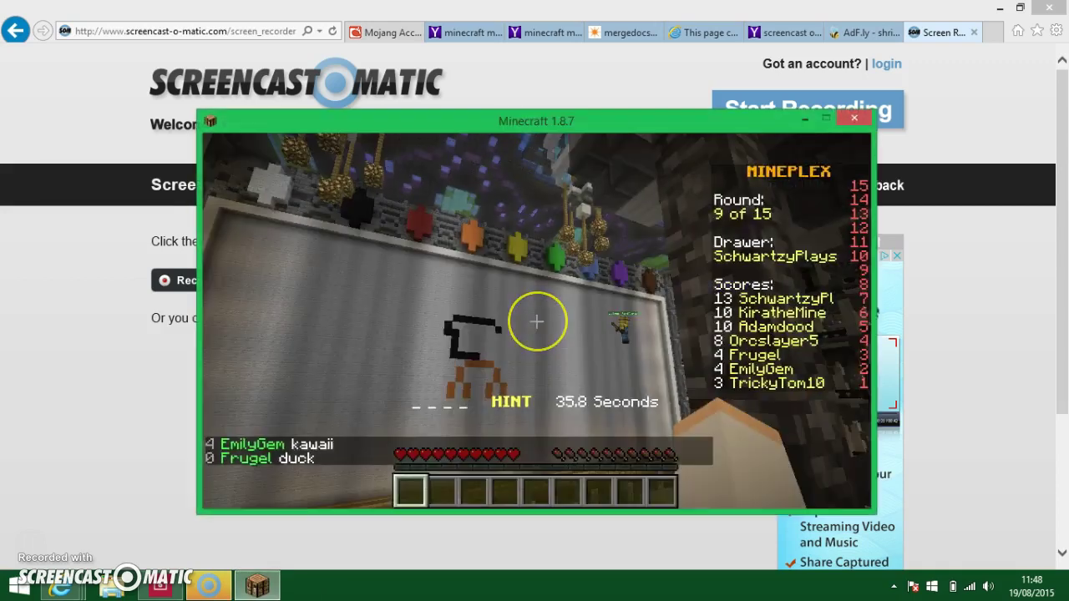
Step: Press F11 to hide the Minecraft window, leaving the Screencast-O-Matic page
key("F11")
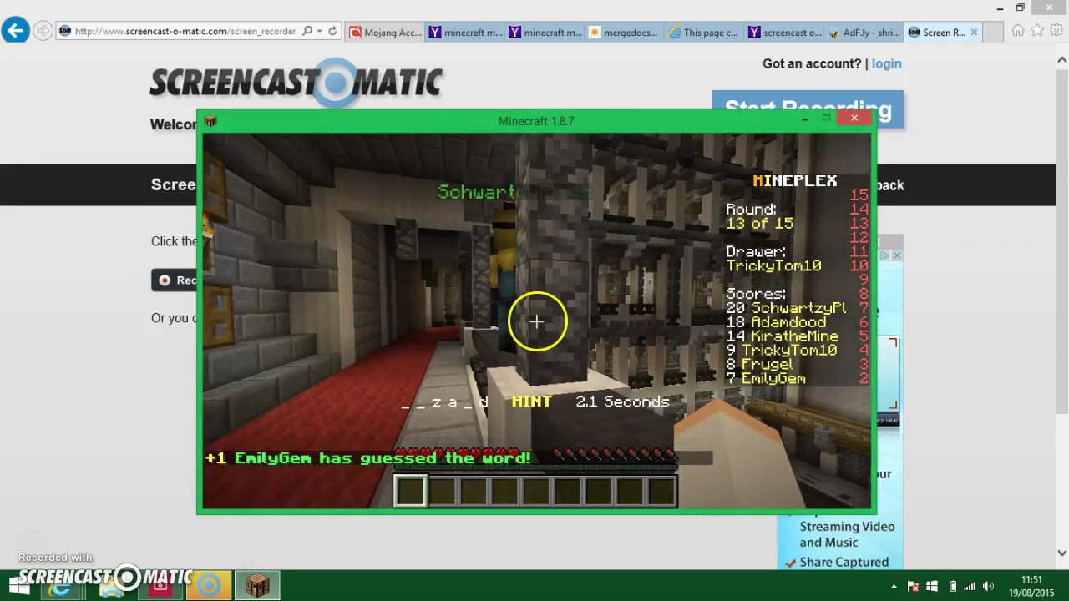
Step: Pause the round 13 game with Escape to show the game menu
key("Escape")
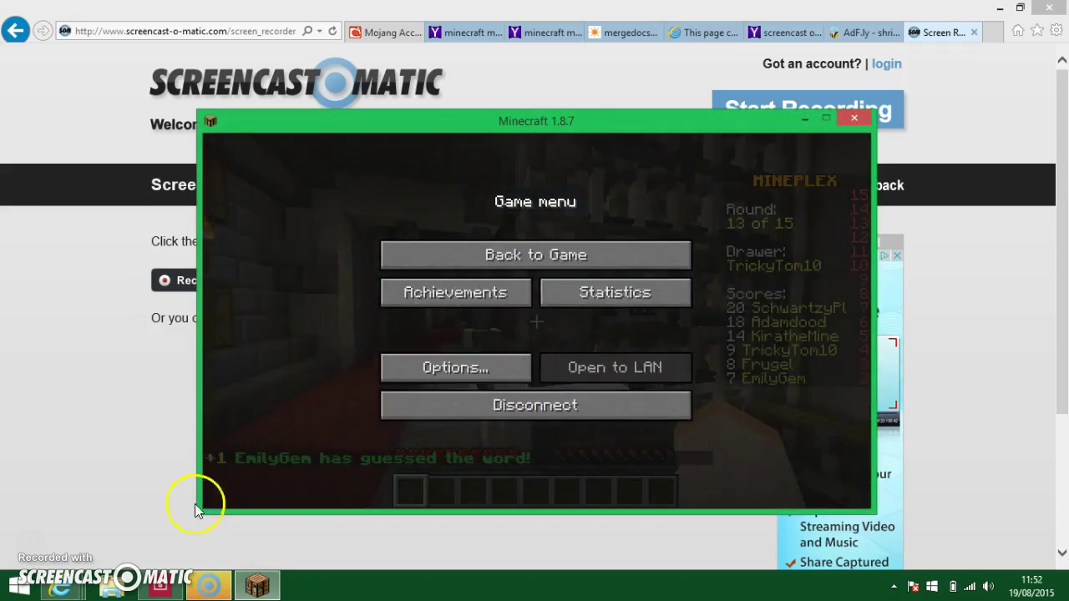